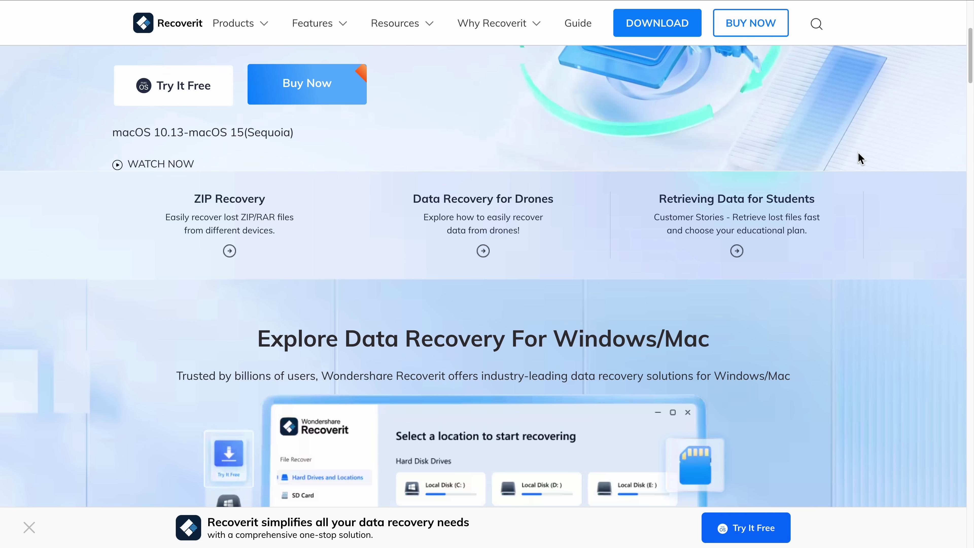
pyautogui.scroll(-7, 858, 153)
pyautogui.scroll(-6, 863, 161)
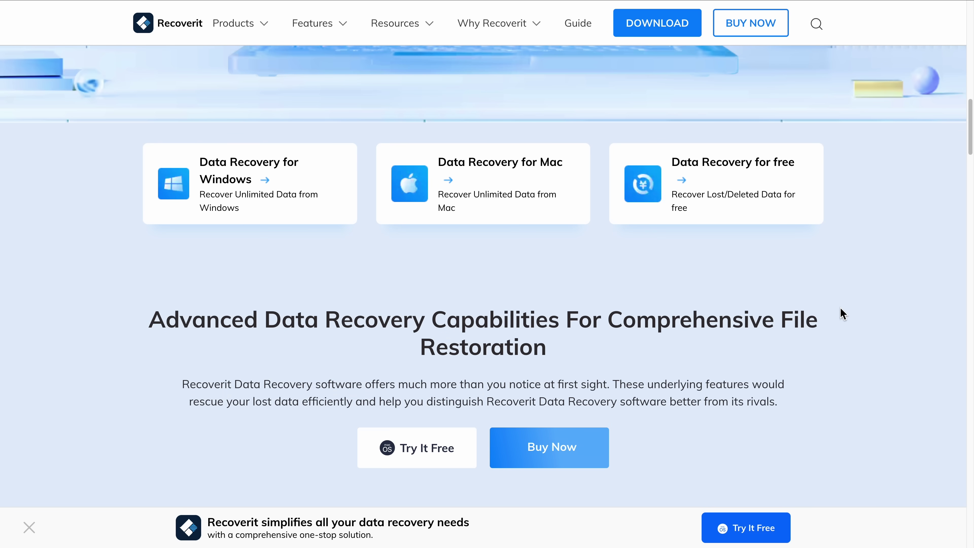
pyautogui.scroll(-6, 840, 308)
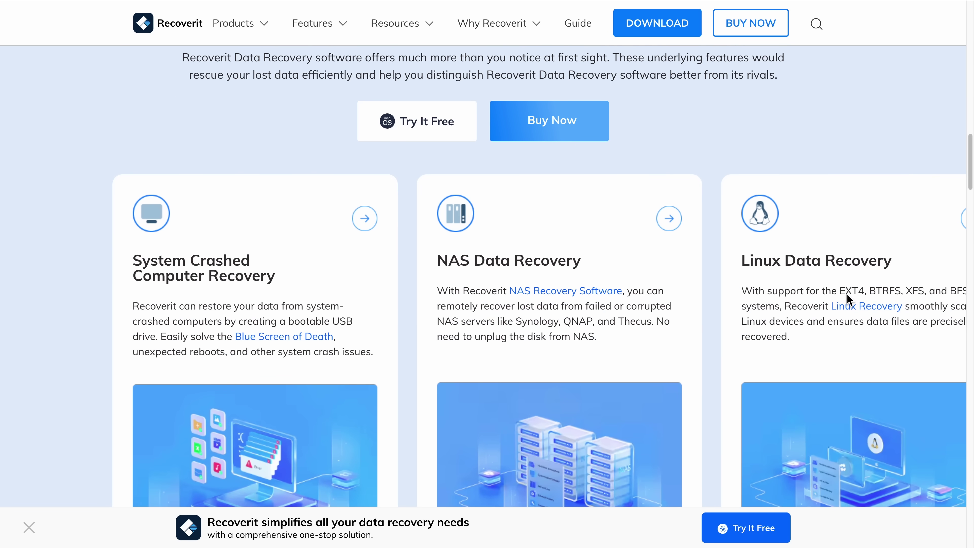
pyautogui.scroll(-8, 847, 294)
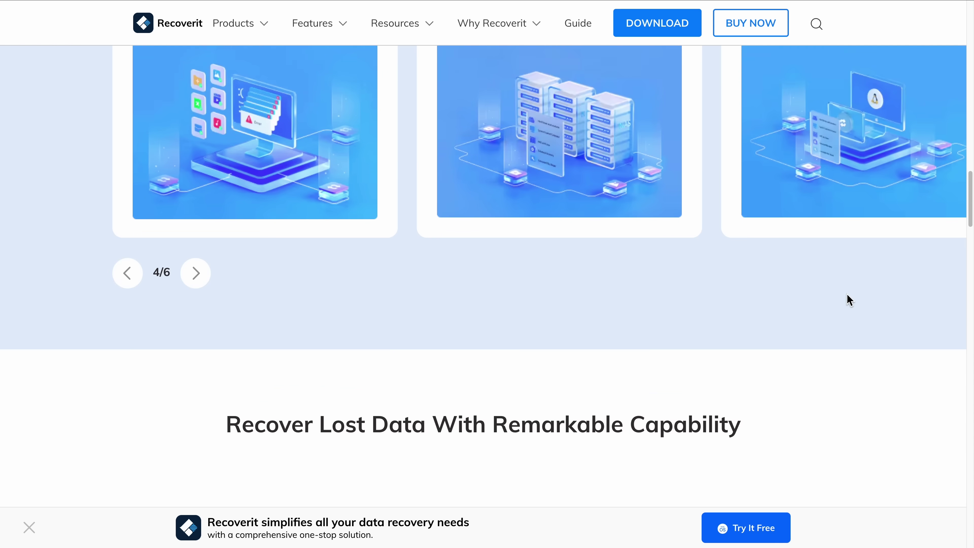
pyautogui.scroll(-4, 848, 300)
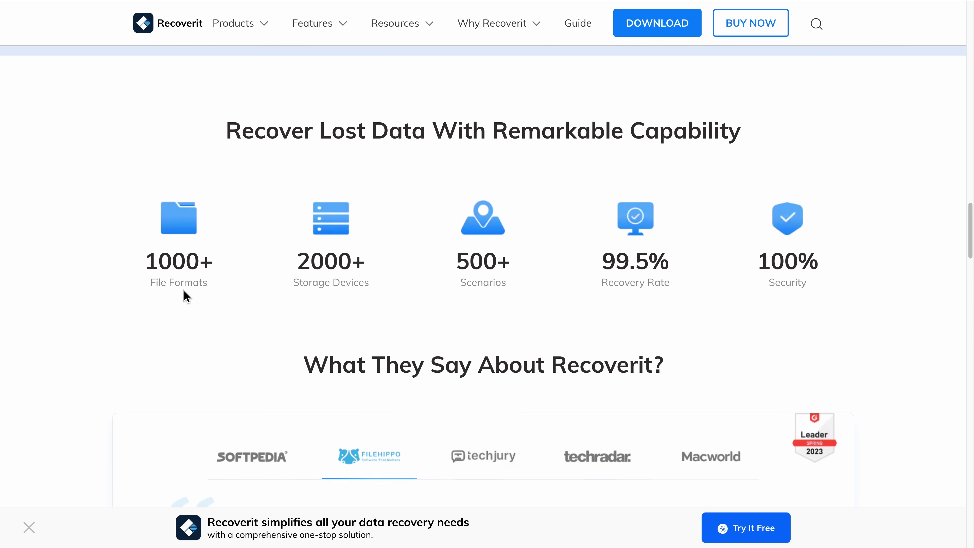
pyautogui.scroll(-11, 740, 309)
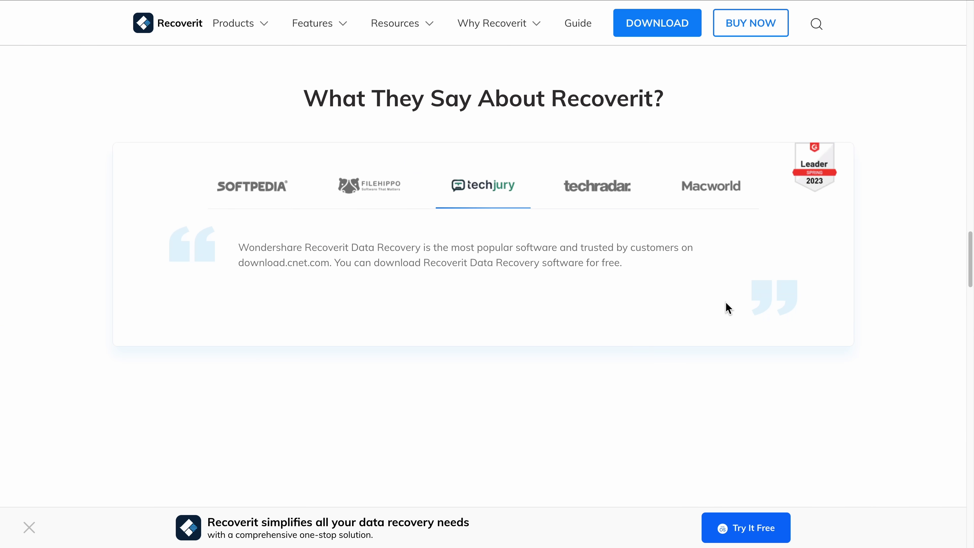
pyautogui.scroll(-8, 786, 303)
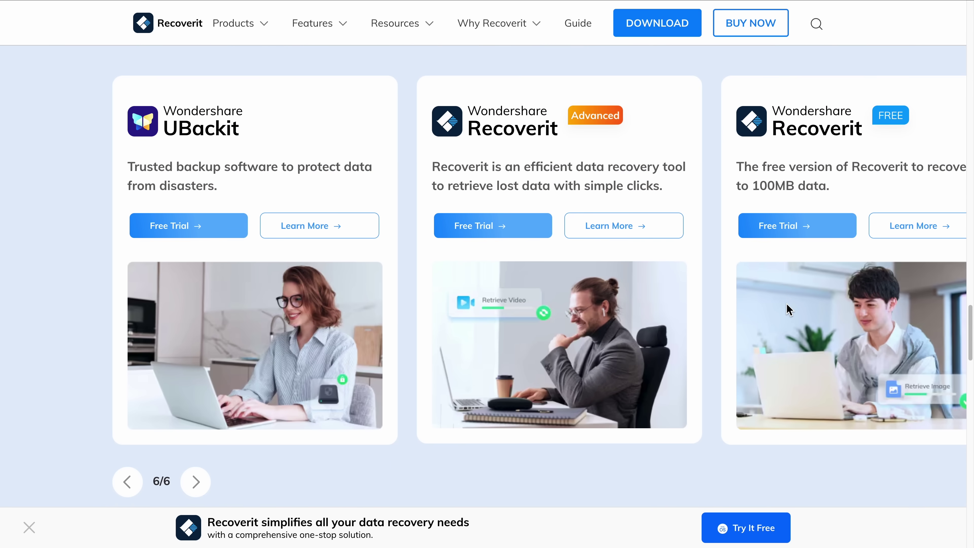
pyautogui.scroll(-5, 787, 307)
pyautogui.scroll(-6, 789, 309)
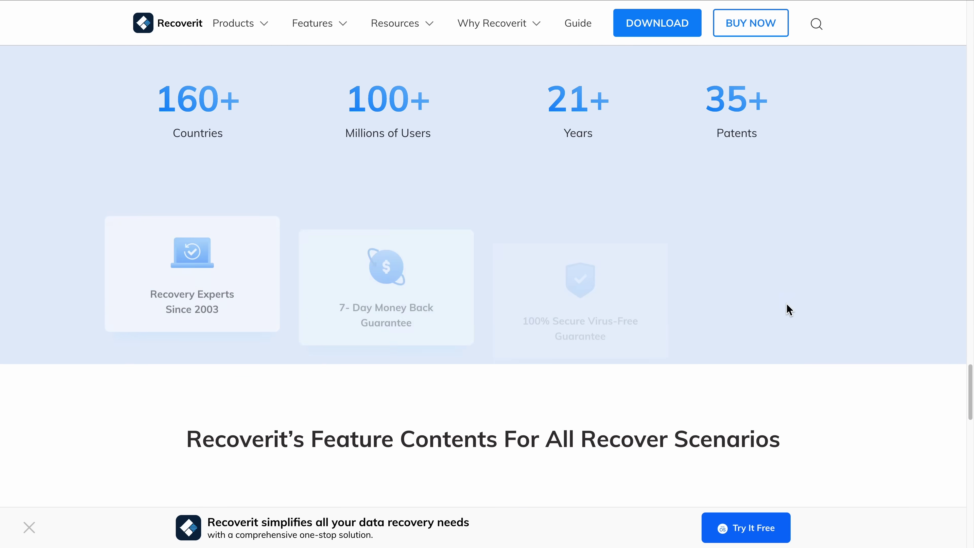
pyautogui.scroll(-10, 785, 304)
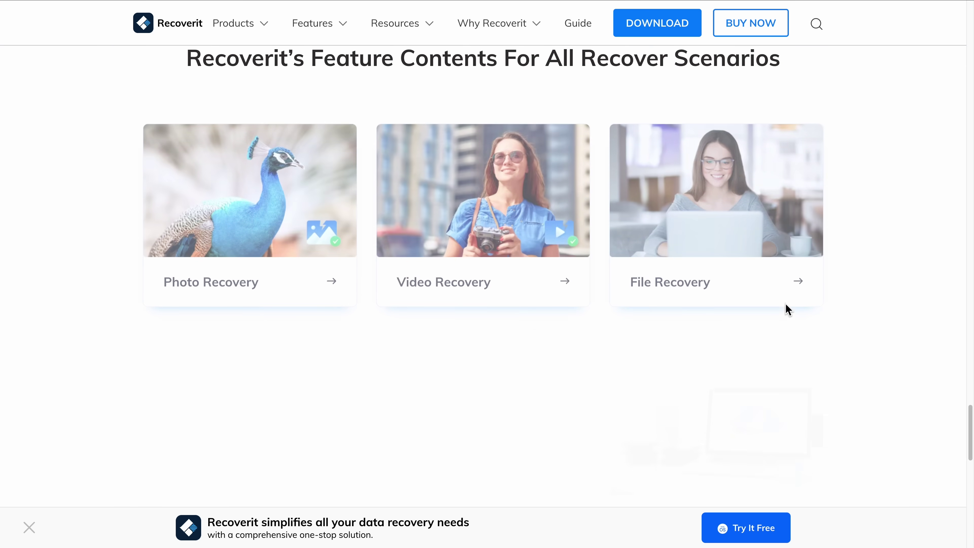
pyautogui.scroll(-10, 785, 304)
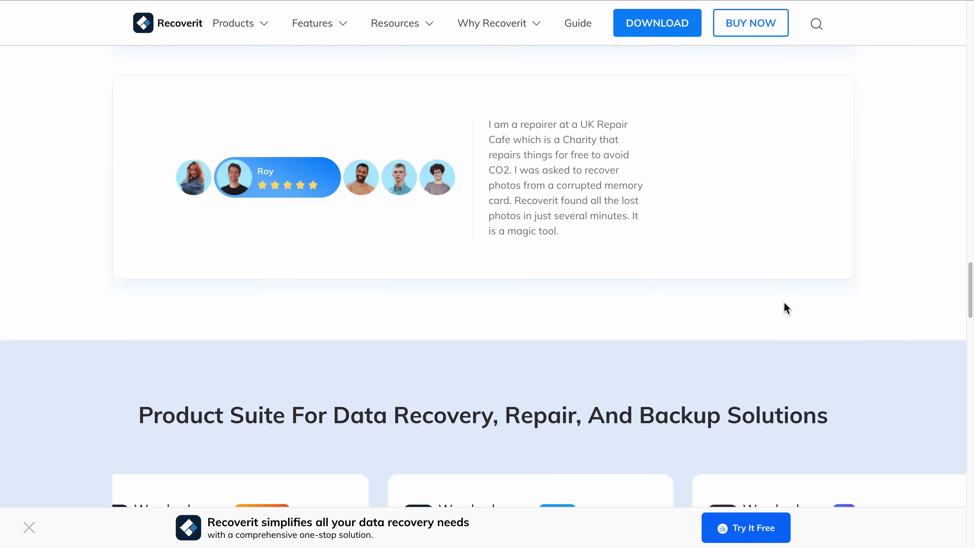
pyautogui.scroll(15, 786, 307)
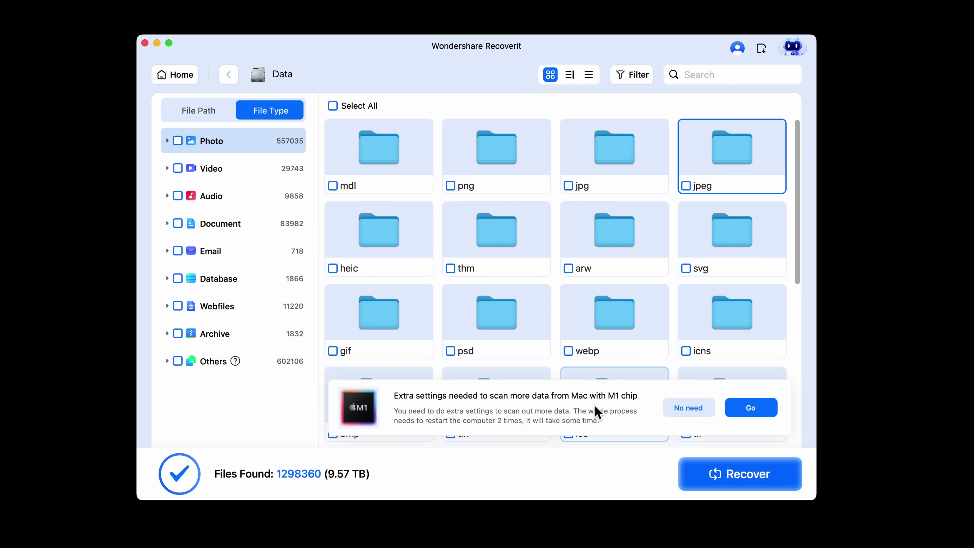
# Dismiss the M1 extra-settings offer and expand the Photo category in the File Type sidebar.
pyautogui.click(689, 408)
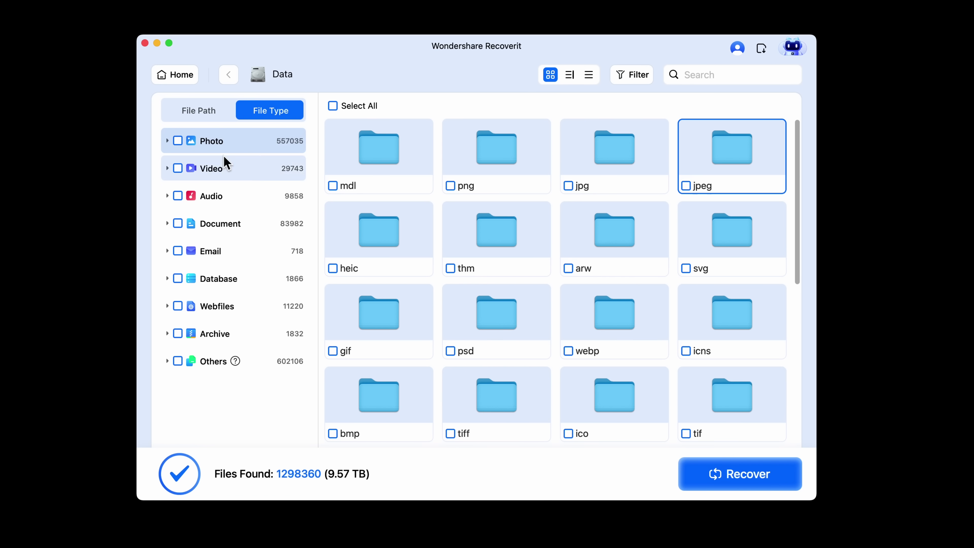
pyautogui.click(167, 141)
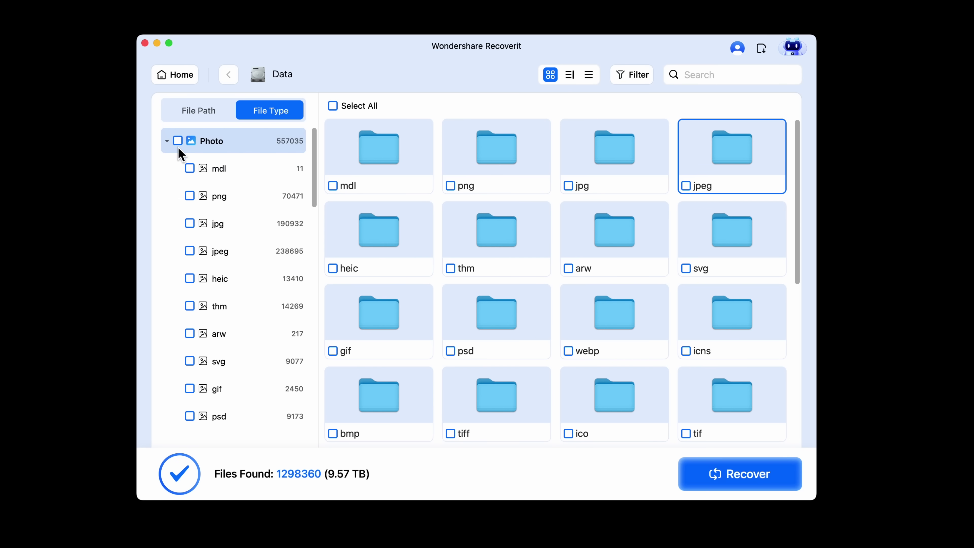
pyautogui.scroll(-5, 210, 180)
pyautogui.scroll(-10, 196, 211)
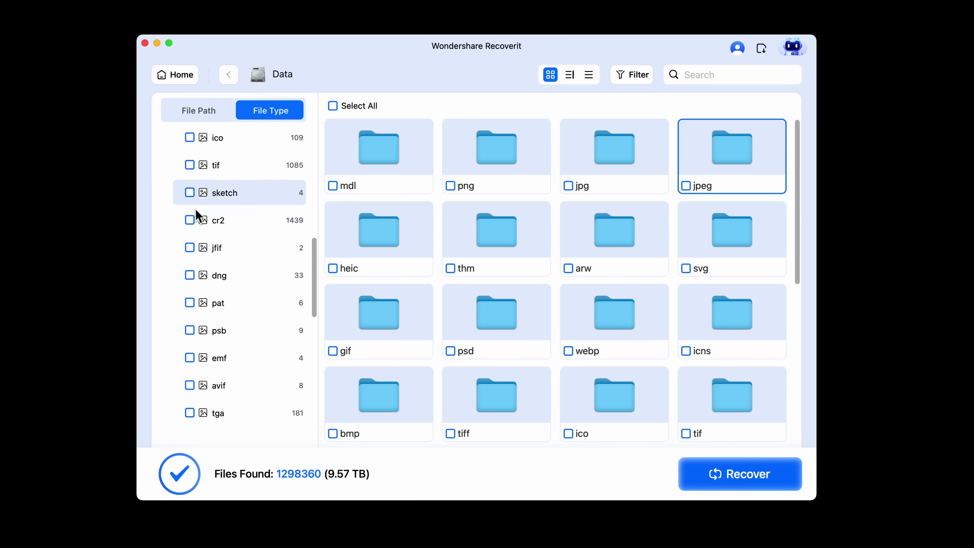
pyautogui.scroll(-8, 193, 215)
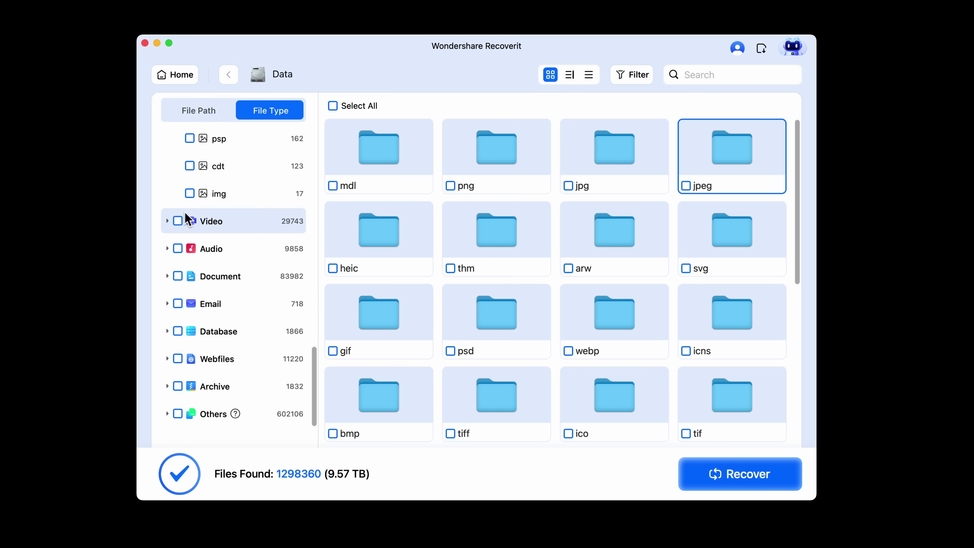
# Expand the Video category, then go back to Photo and show only png results.
pyautogui.click(170, 221)
pyautogui.scroll(-10, 190, 222)
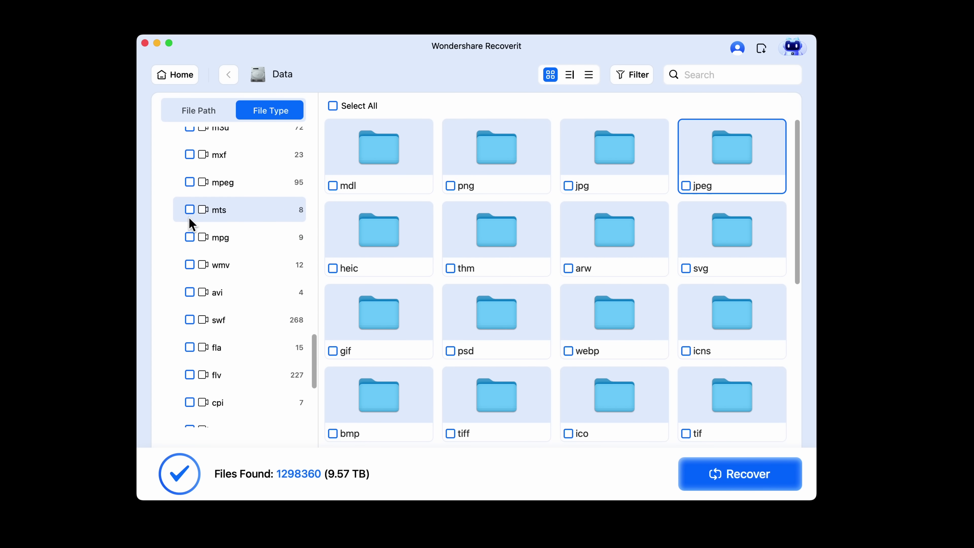
pyautogui.scroll(10, 190, 221)
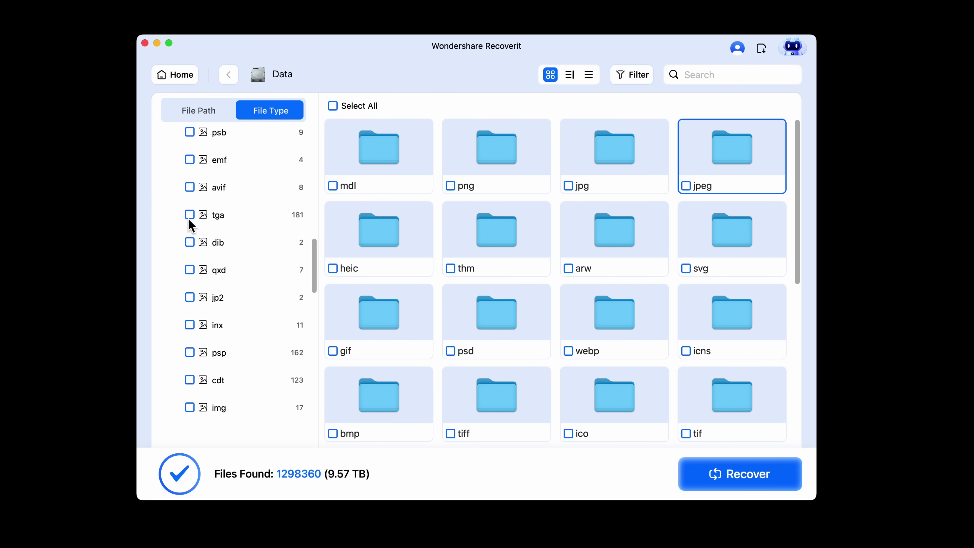
pyautogui.scroll(8, 190, 221)
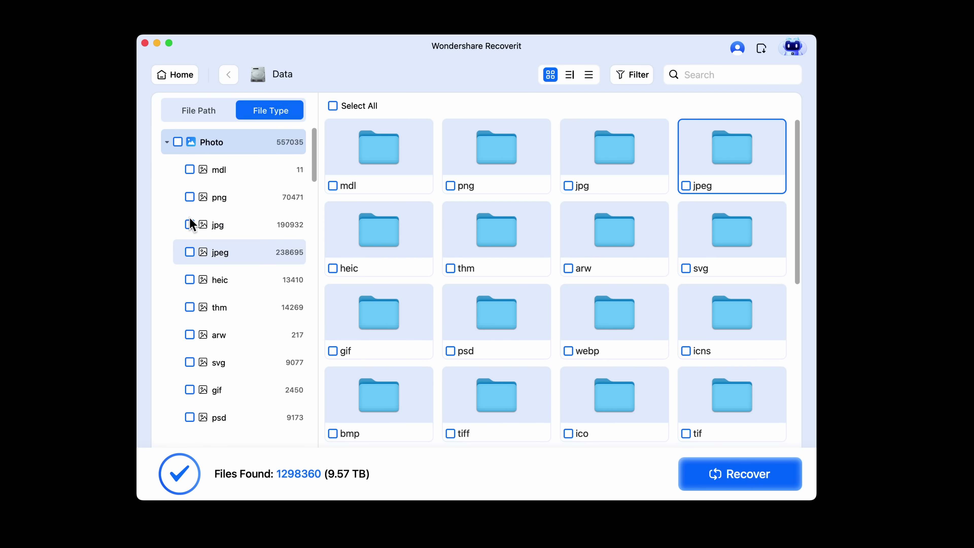
pyautogui.click(212, 198)
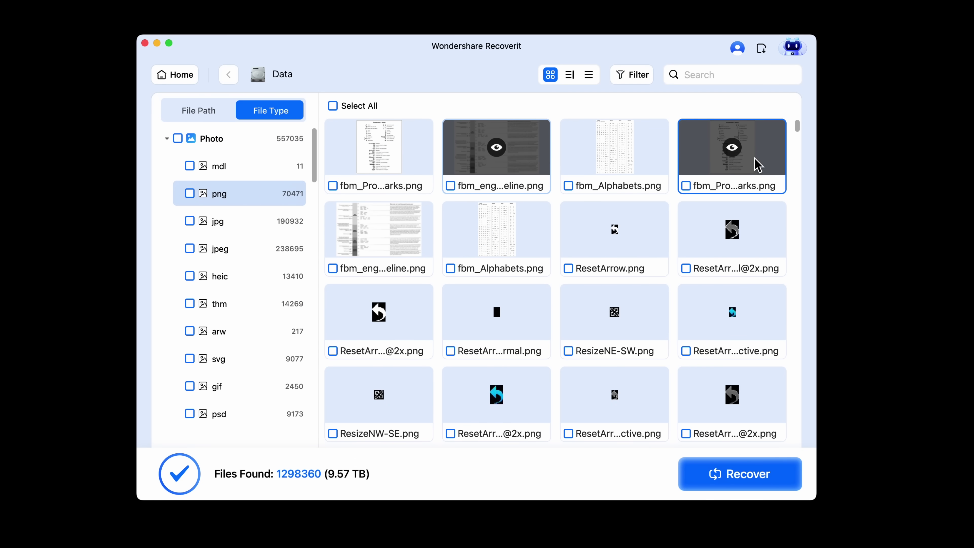
# Preview fbm_ProofreadersMarks.png and recover it with Documents as the save location.
pyautogui.click(734, 153)
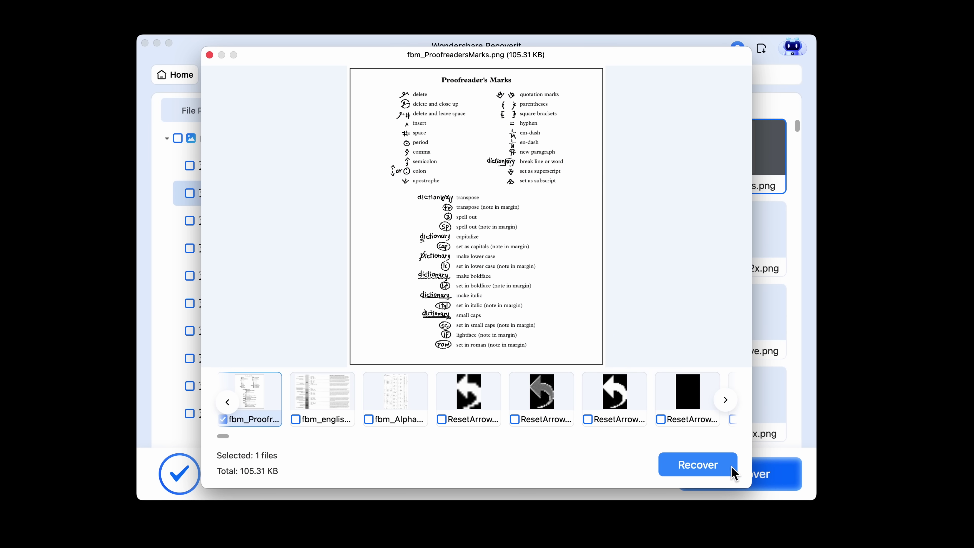
pyautogui.click(710, 465)
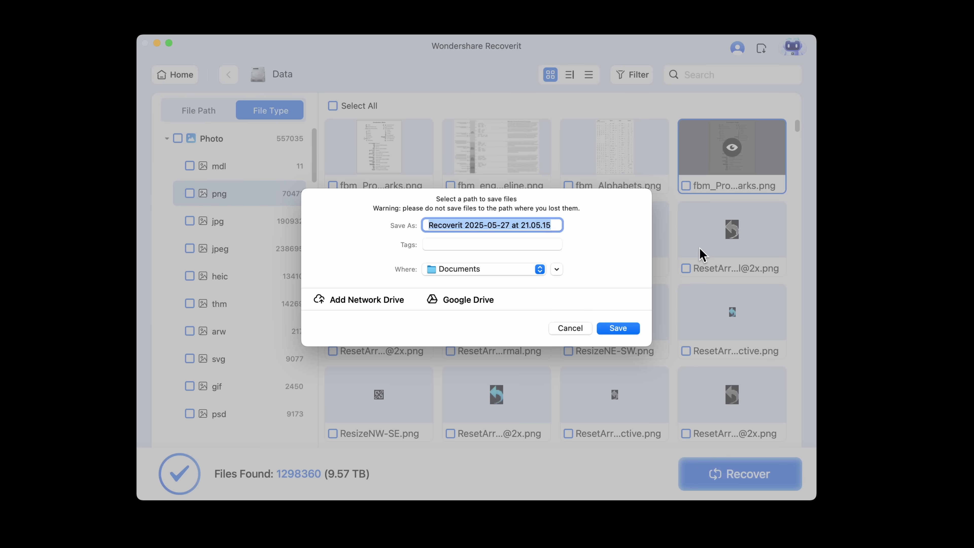
pyautogui.click(632, 329)
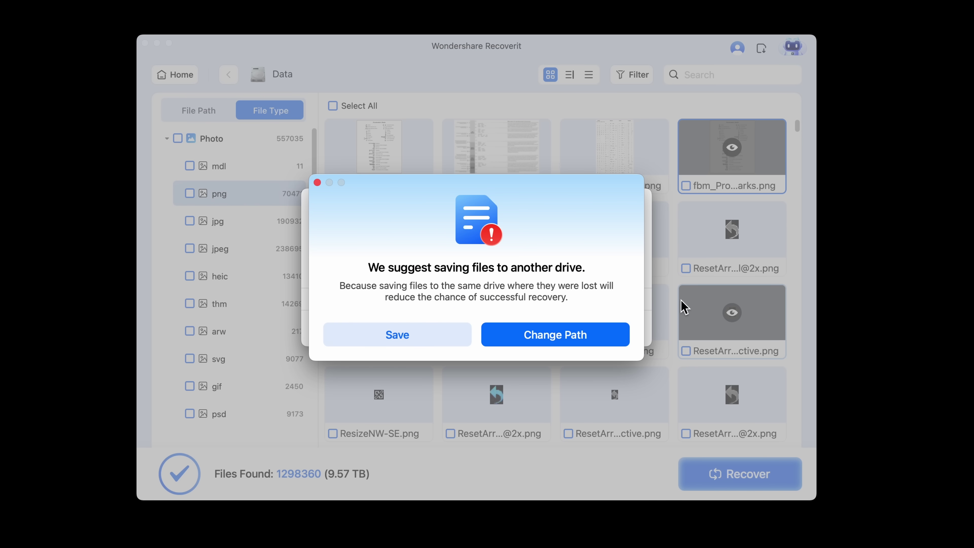
# Keep saving to the same drive and open the recovered Photo folder in Finder.
pyautogui.click(445, 340)
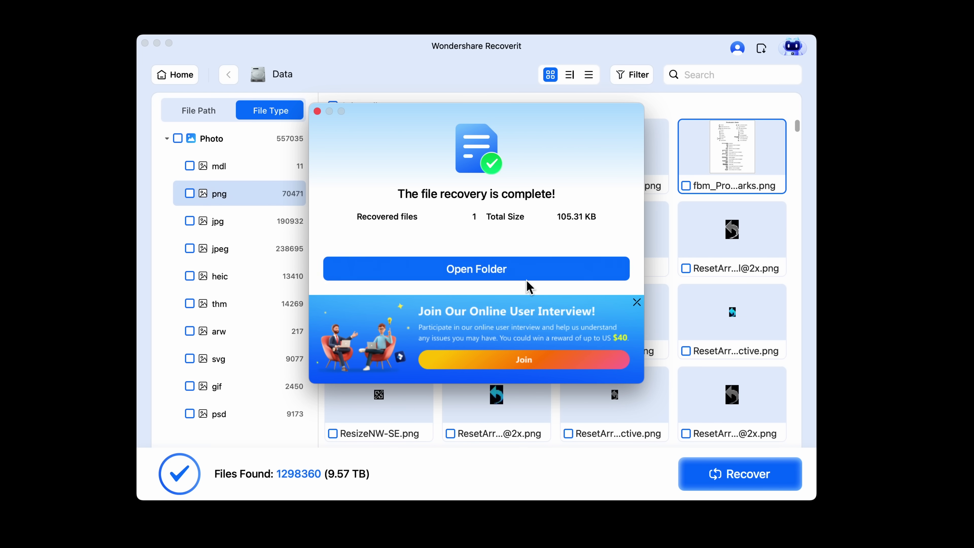
pyautogui.click(590, 273)
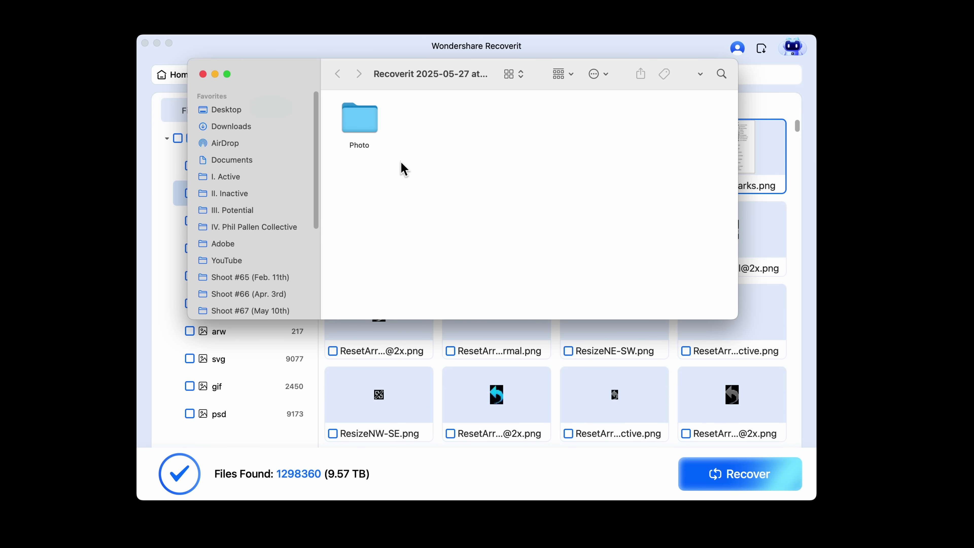
pyautogui.doubleClick(363, 125)
# Open the png folder, view fbm_ProofreadersMarks.png in Preview, then close it.
pyautogui.doubleClick(363, 124)
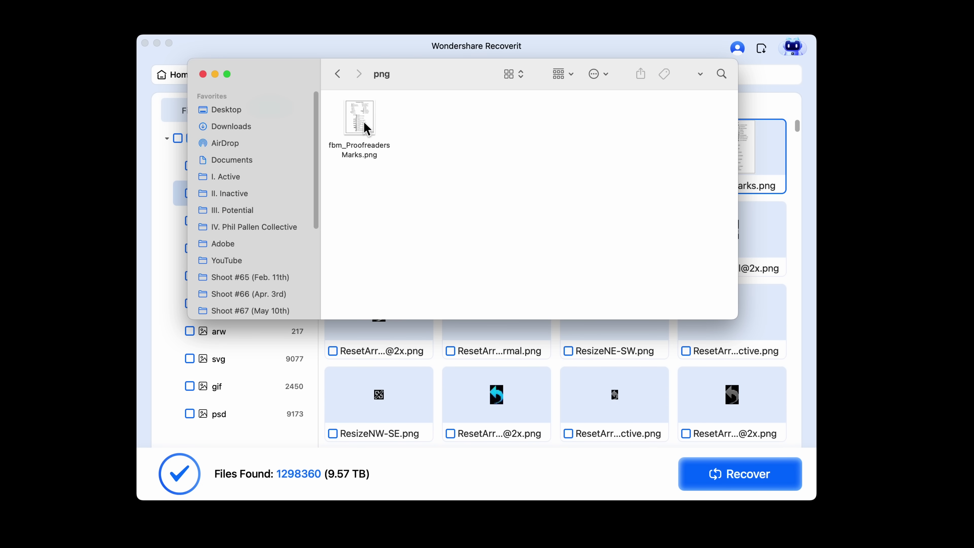
pyautogui.doubleClick(364, 129)
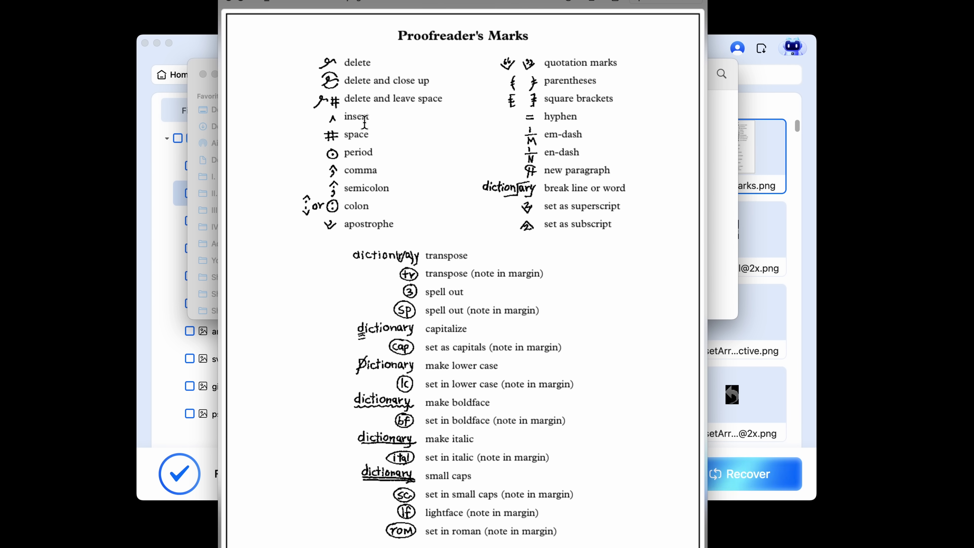
pyautogui.press('super+w')
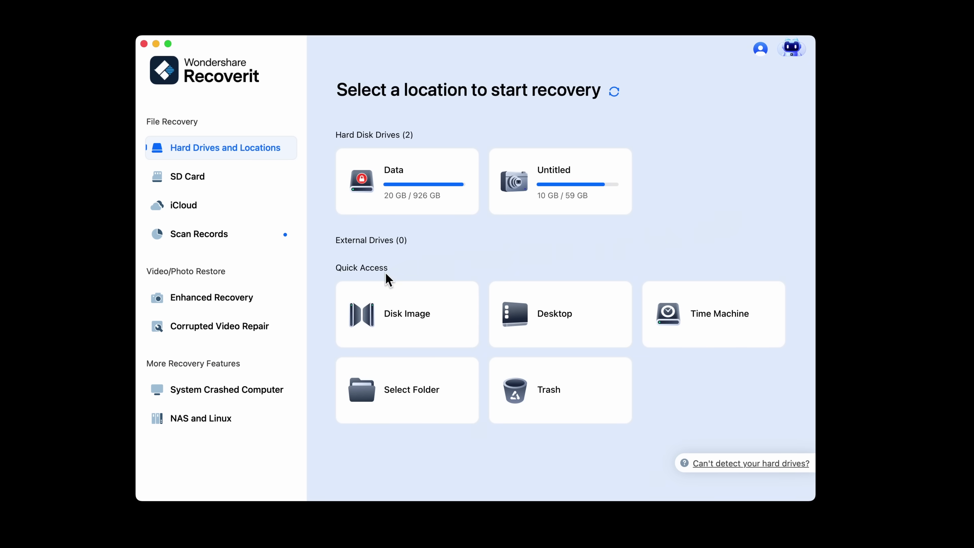
# Start a Select Folder scan and choose the FILES folder as the scan target.
pyautogui.moveTo(425, 183)
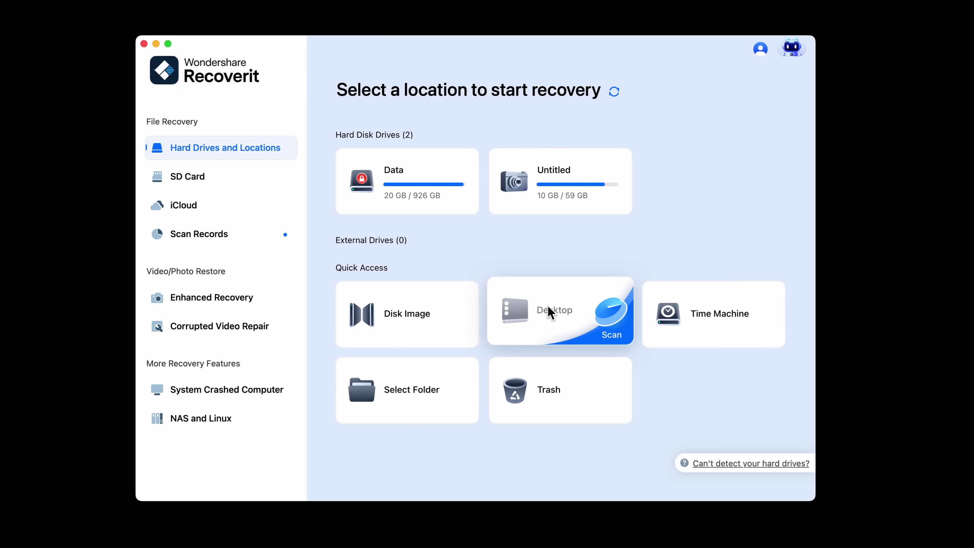
pyautogui.moveTo(556, 397)
pyautogui.moveTo(698, 322)
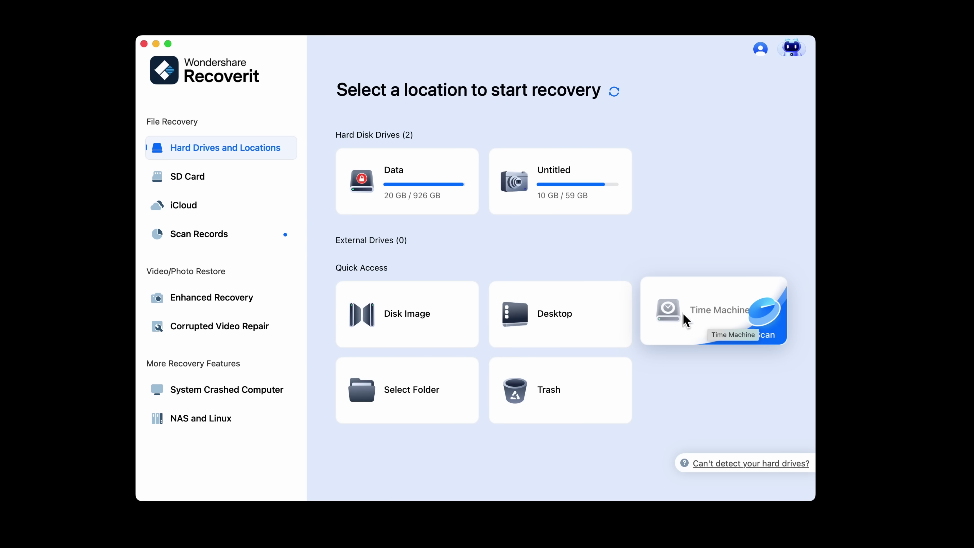
pyautogui.moveTo(425, 333)
pyautogui.moveTo(413, 394)
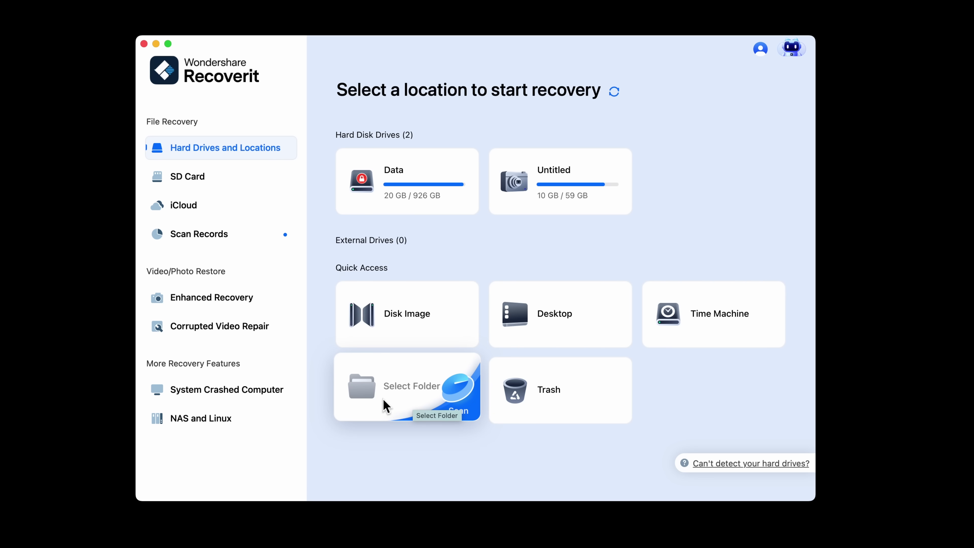
pyautogui.click(459, 392)
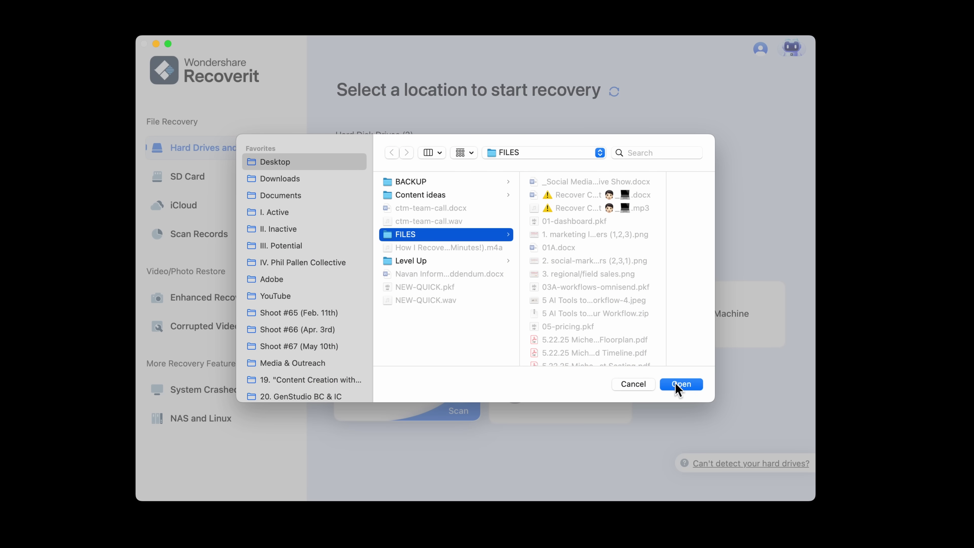
pyautogui.click(688, 385)
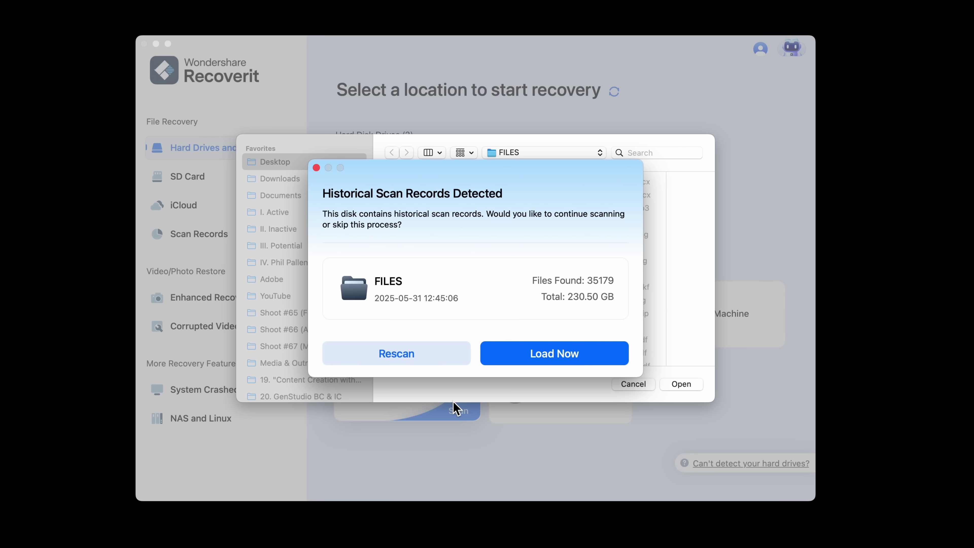
# Load the earlier FILES scan record (35179 files), then leave the results for the home screen.
pyautogui.click(561, 357)
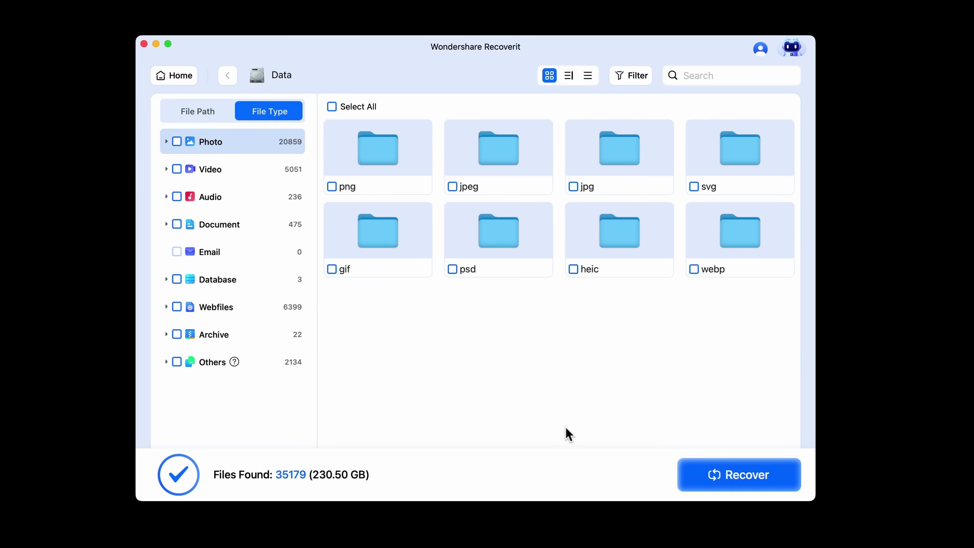
pyautogui.click(190, 77)
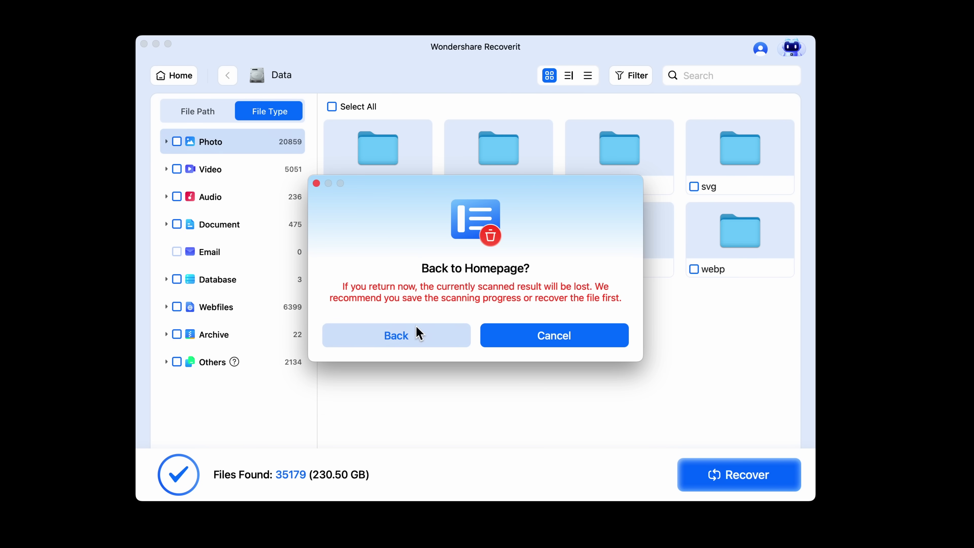
pyautogui.click(418, 333)
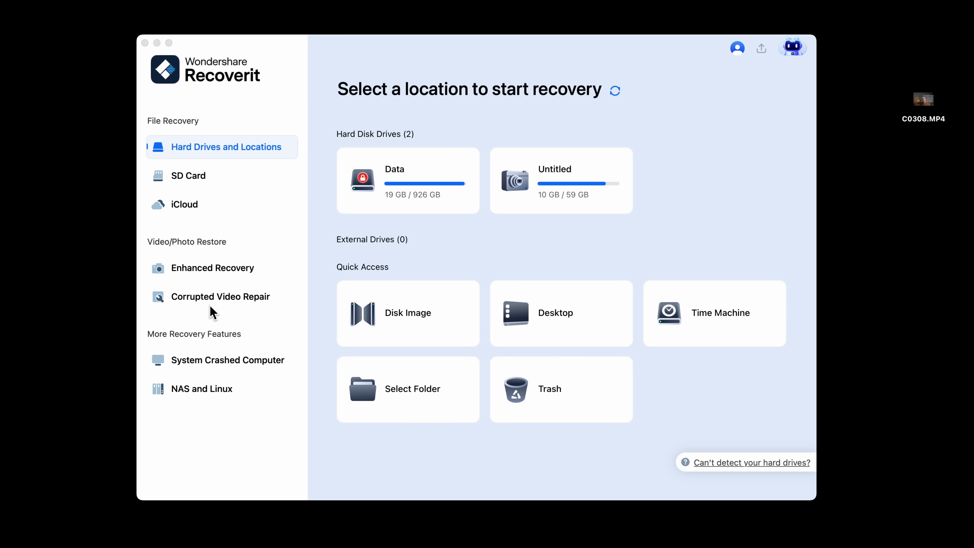
# Add C0308.MP4 to Corrupted Video Repair and repair it.
pyautogui.click(214, 298)
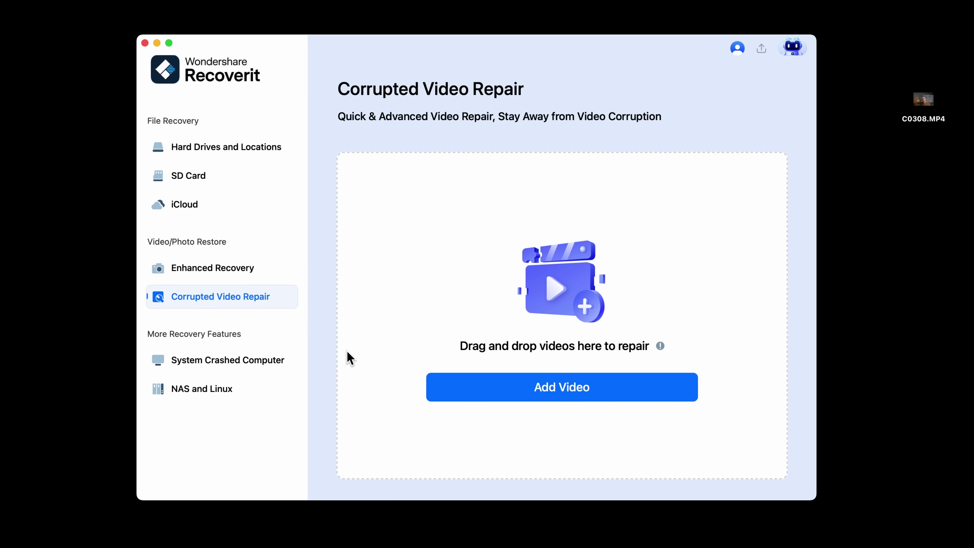
pyautogui.moveTo(922, 101); pyautogui.dragTo(595, 337)
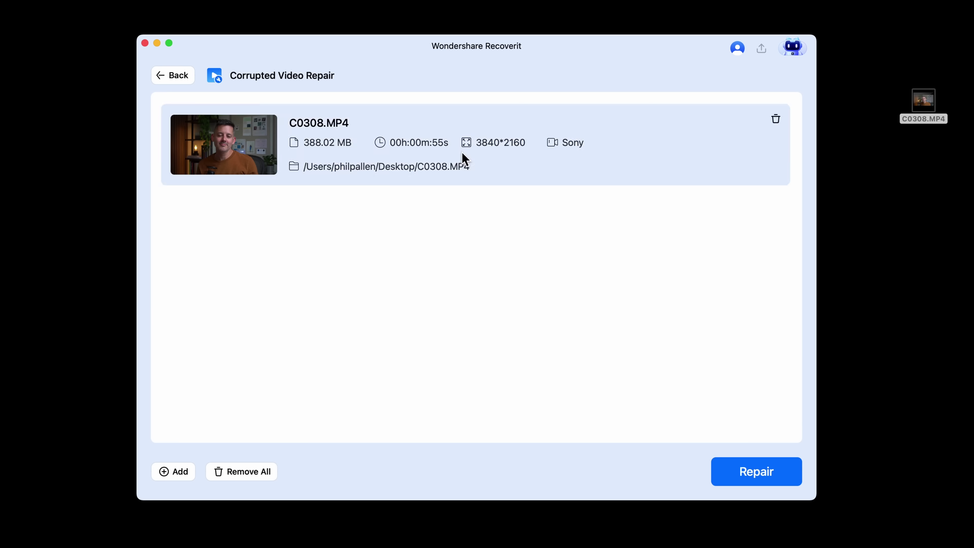
pyautogui.click(775, 470)
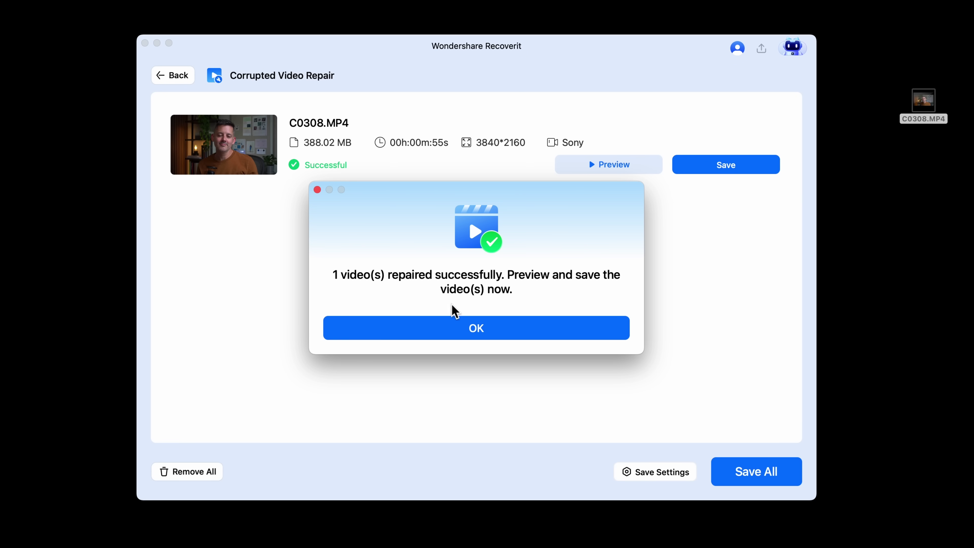
pyautogui.click(451, 324)
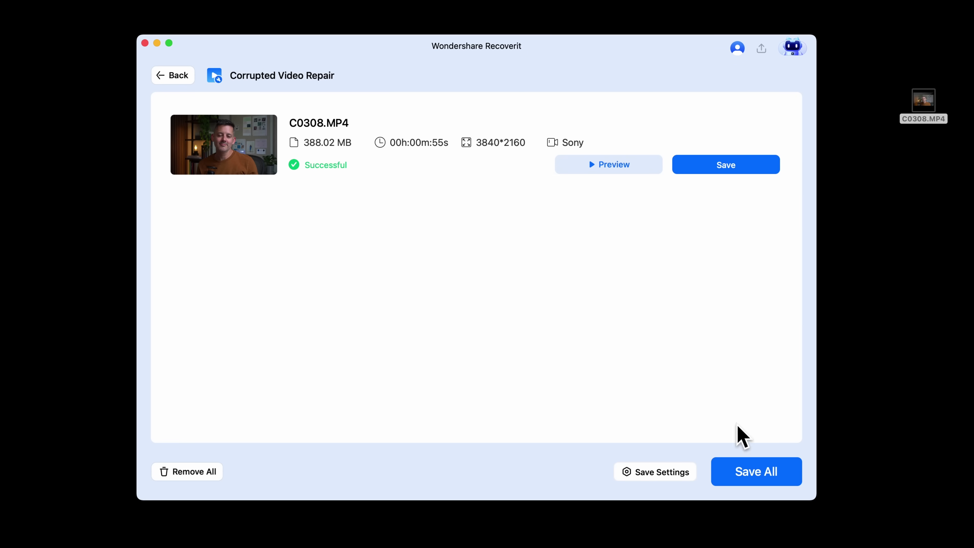
# Save the repaired C0308.MP4 to Documents, then clear it from the repair list.
pyautogui.click(754, 471)
pyautogui.click(575, 307)
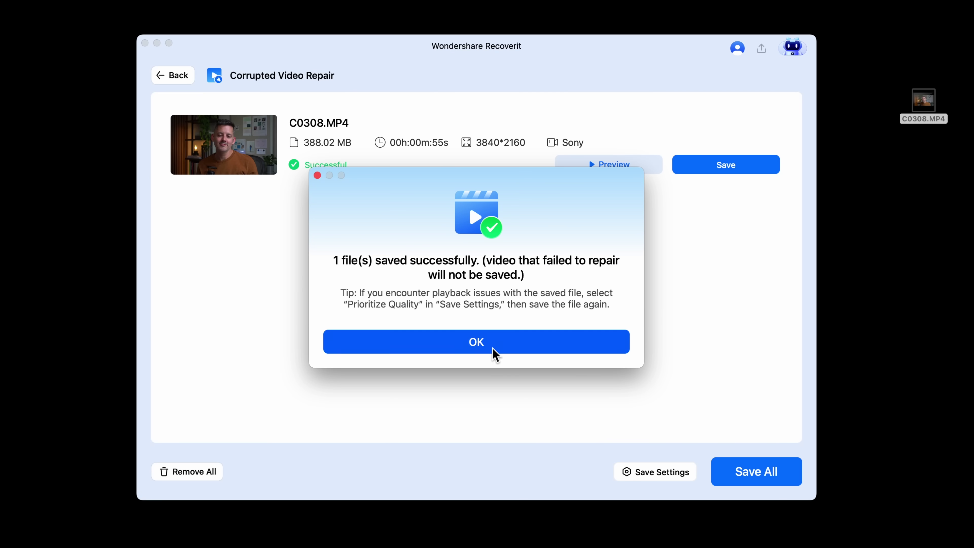
pyautogui.click(496, 347)
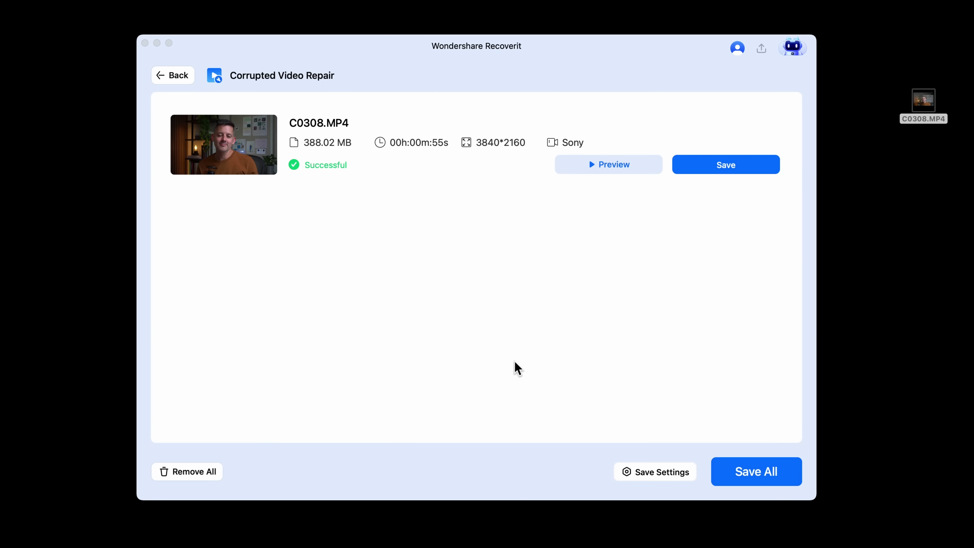
pyautogui.click(181, 75)
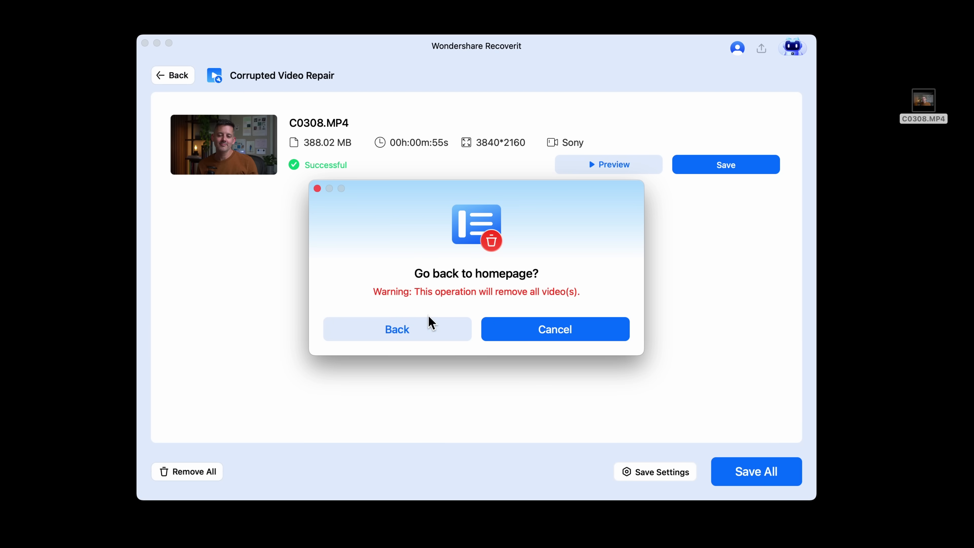
pyautogui.click(428, 324)
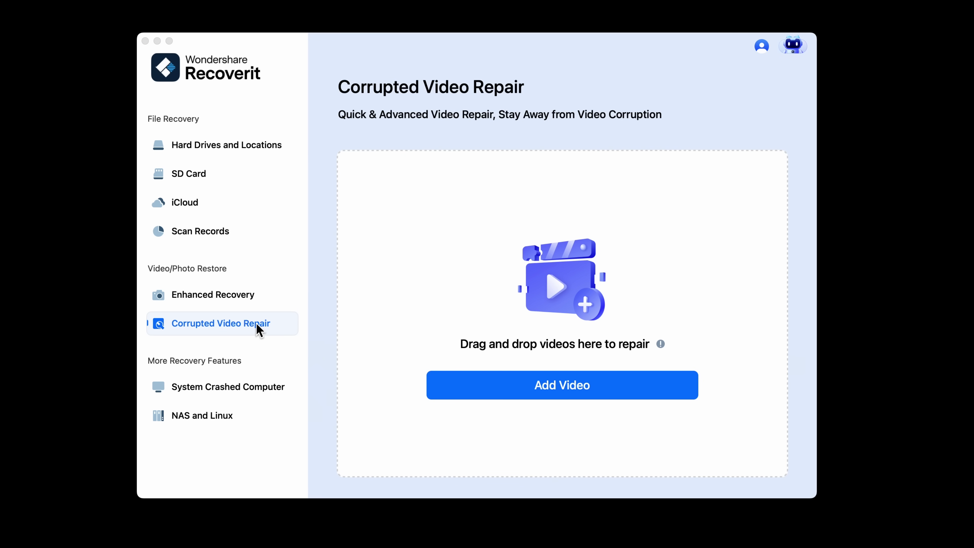
# Show the saved scan records for FILES and Desktop under Enhanced Recovery.
pyautogui.click(226, 294)
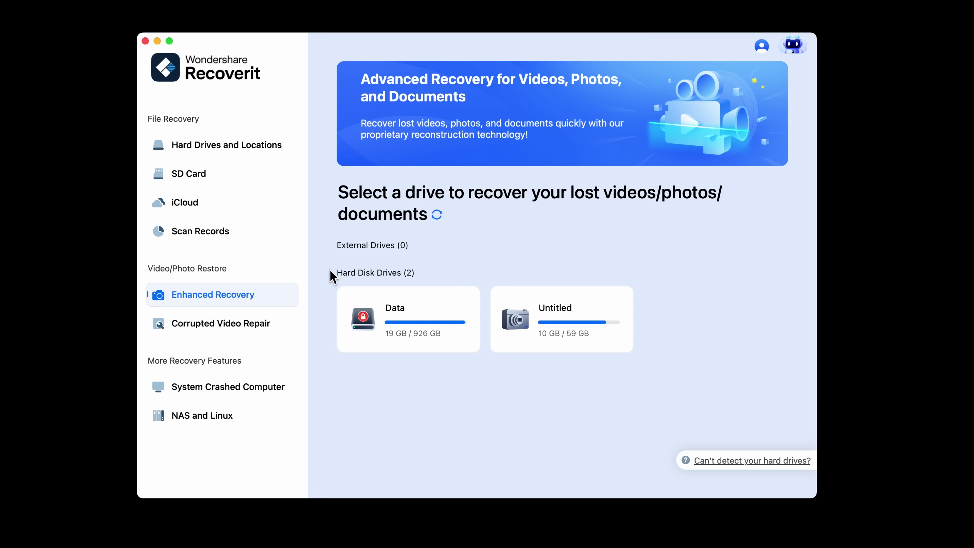
pyautogui.click(224, 233)
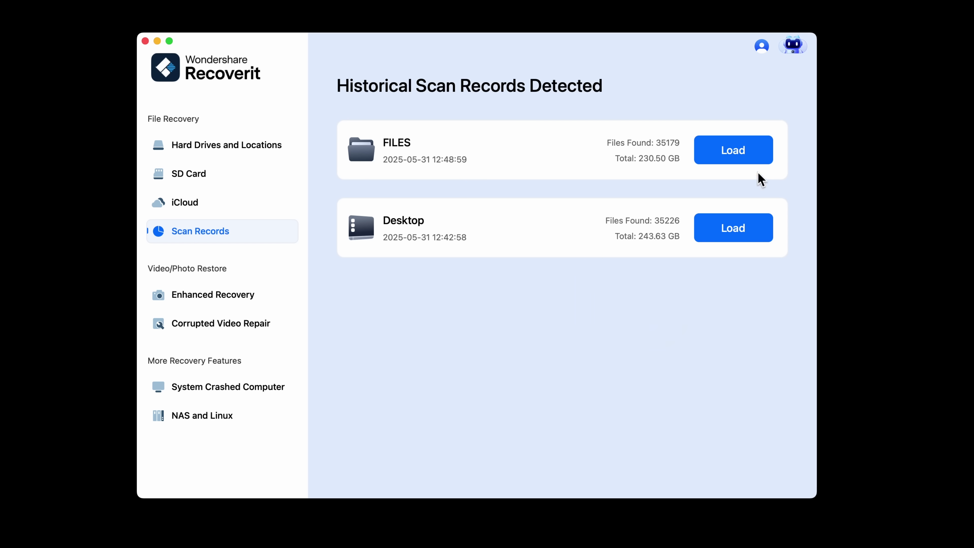
# Load the FILES scan record so the Data drive results begin processing.
pyautogui.click(754, 162)
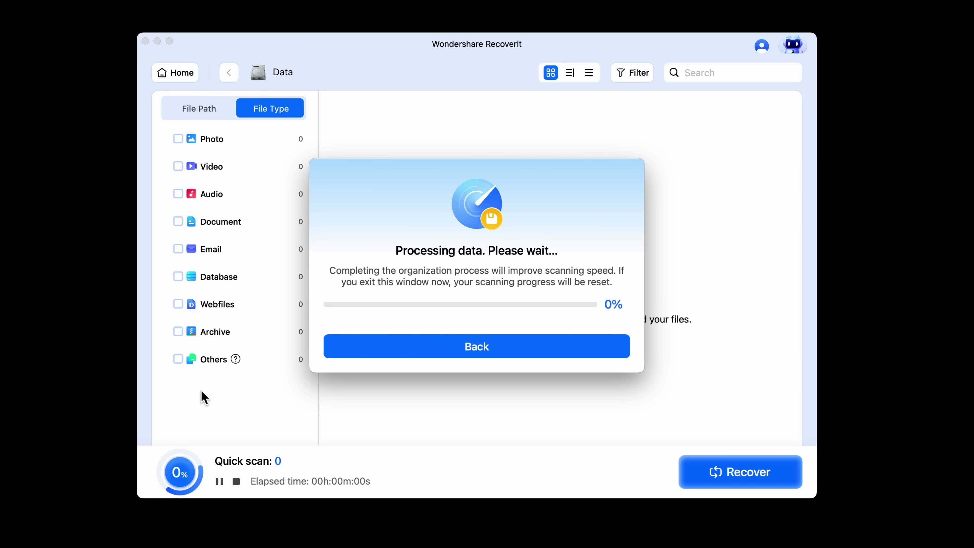